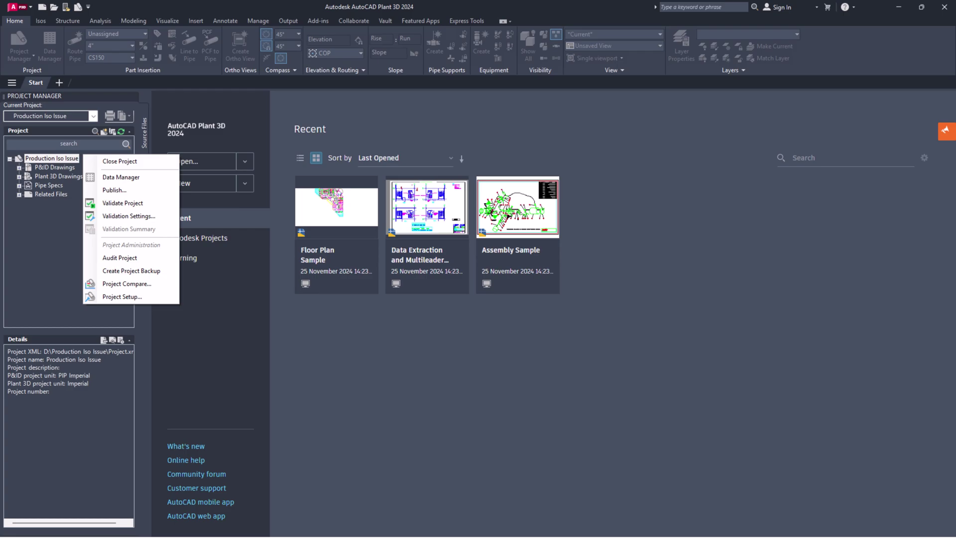
- Open the Line Number Tag Issue drawing and show the pipe's properties, where Line Number Tag reads Unassigned
left_click(19, 176)
right_click(100, 185)
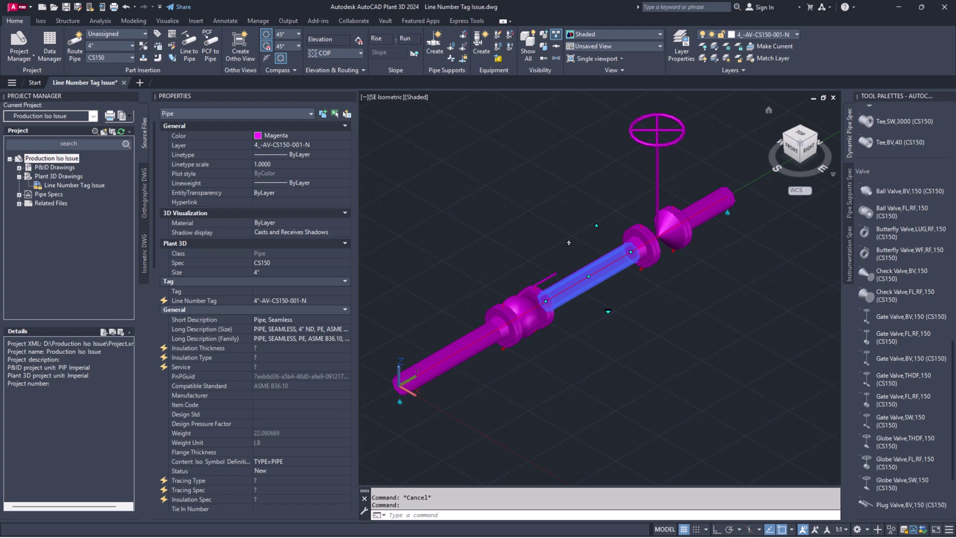
key("ctrl+1")
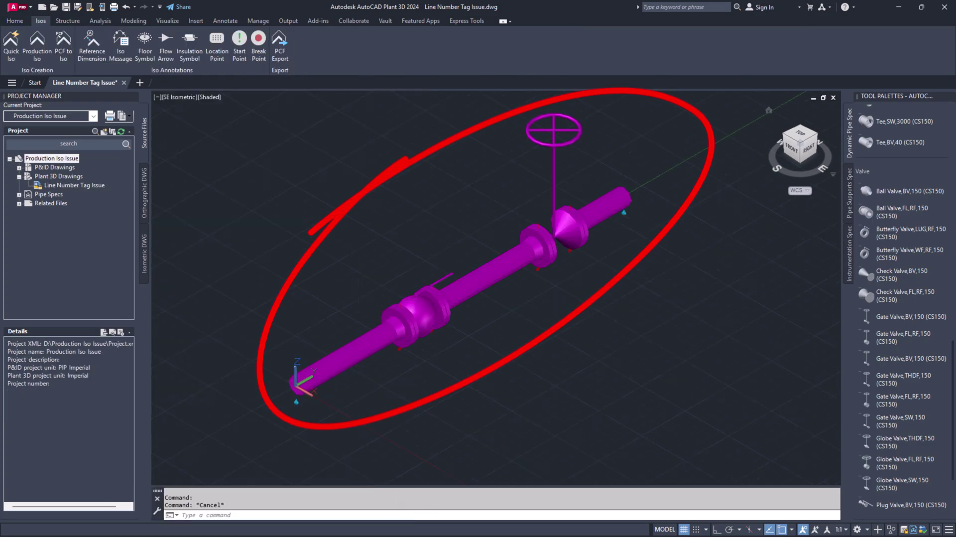
- Export a PCF file for line 4"-AV-CS150-001-N to the Production Iso Issue folder
left_click(280, 45)
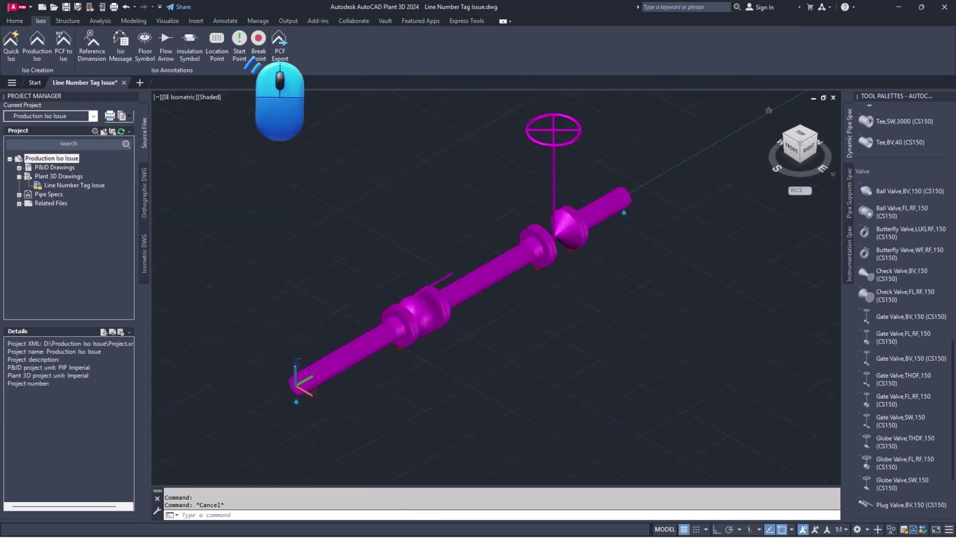
left_click(219, 324)
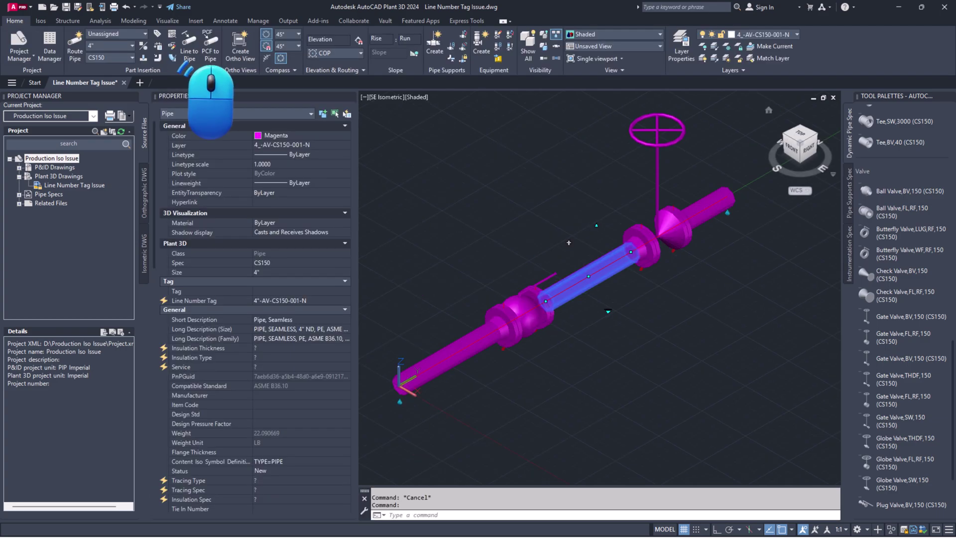
left_click(210, 47)
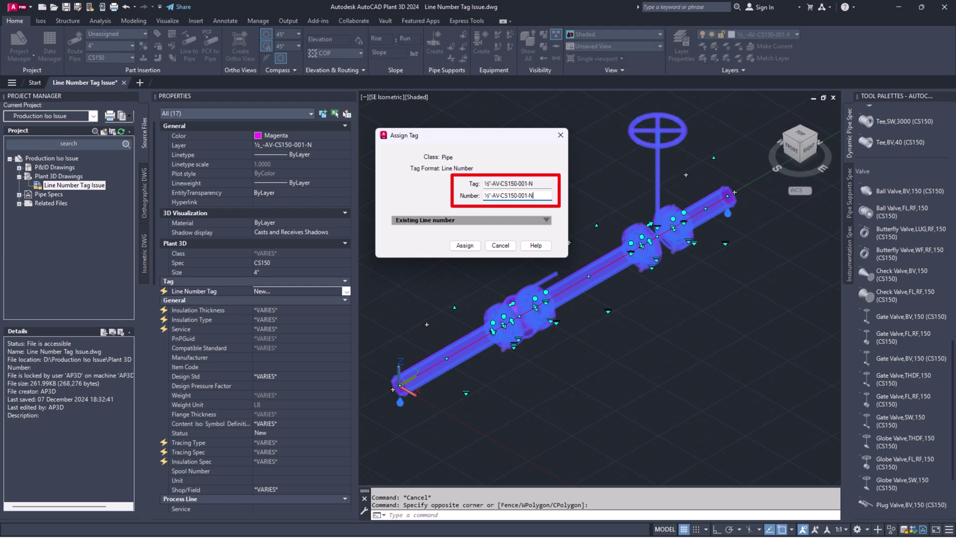
type("1/2")
- Confirm 1/2"-AV-CS150-001-N as the new Line Number Tag for every pipeline part
key("Return")
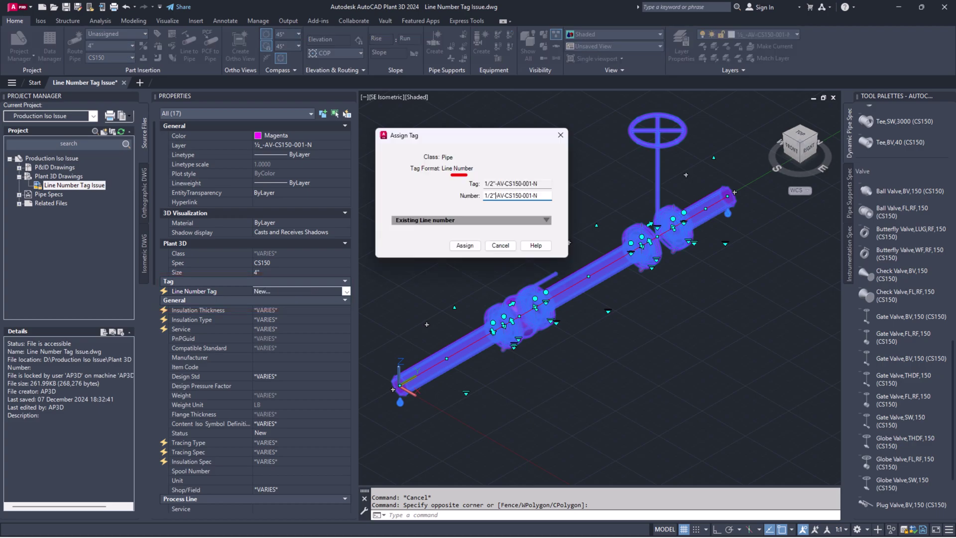
key("Return")
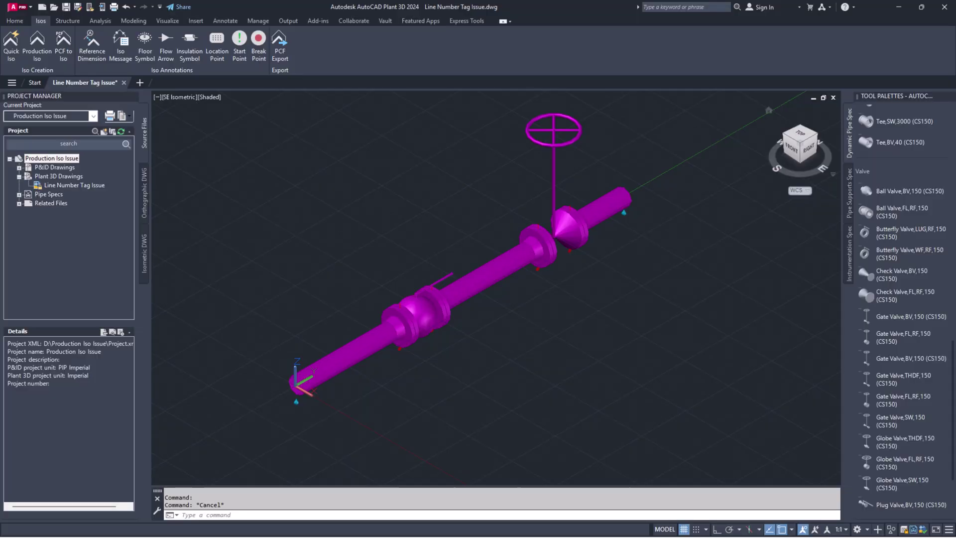
- Start a production isometric for line 4"-AV-CS150-001-N using the Check_ANSI-B iso style
left_click(37, 44)
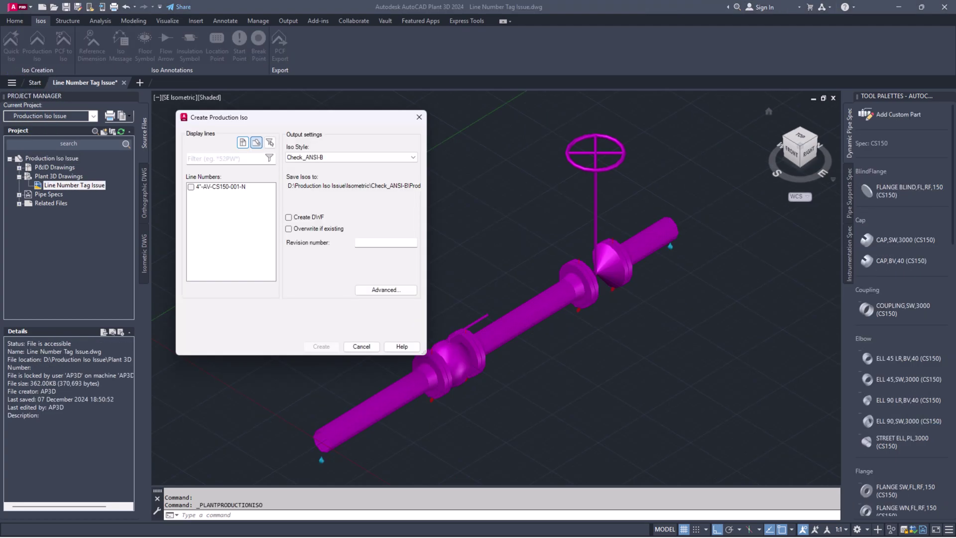